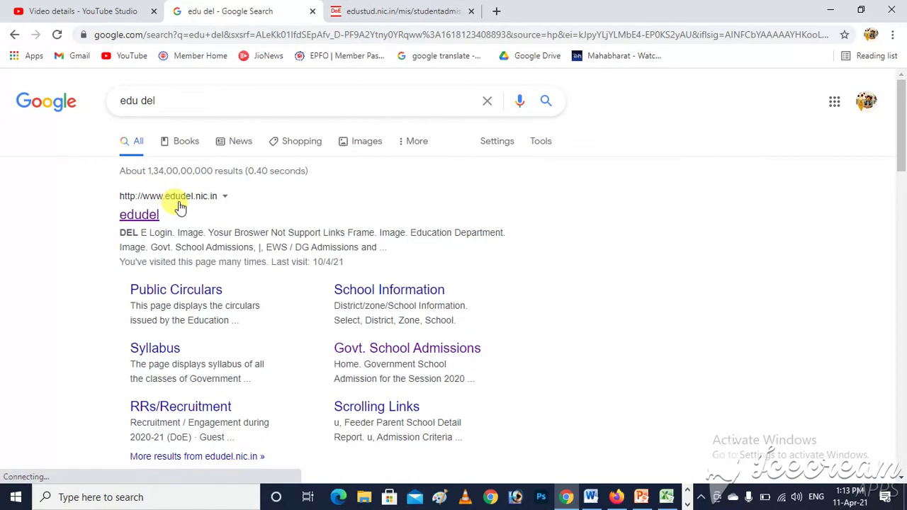
- Open the edudel.nic.in result from the Google search for 'edu del'
click(149, 219)
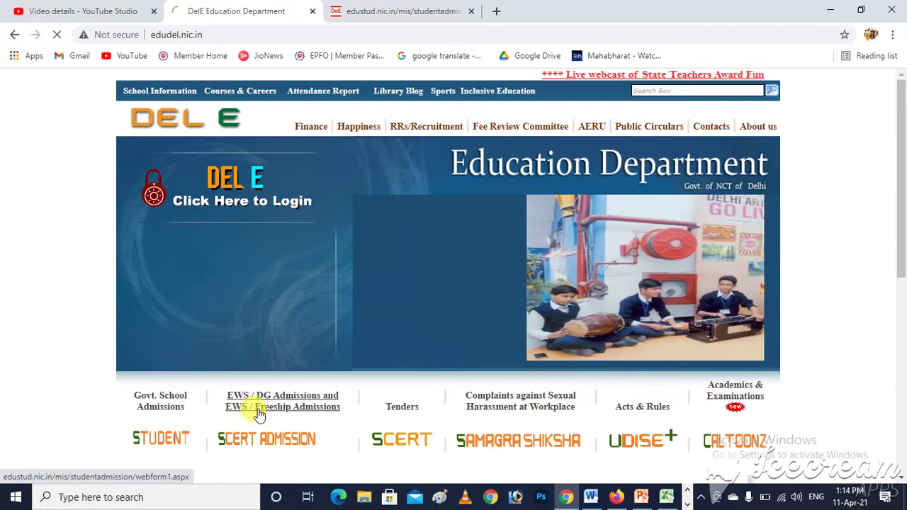
- Open the EWS/DG Admissions page, dismiss the translate offer, and scroll to the registration links
click(260, 414)
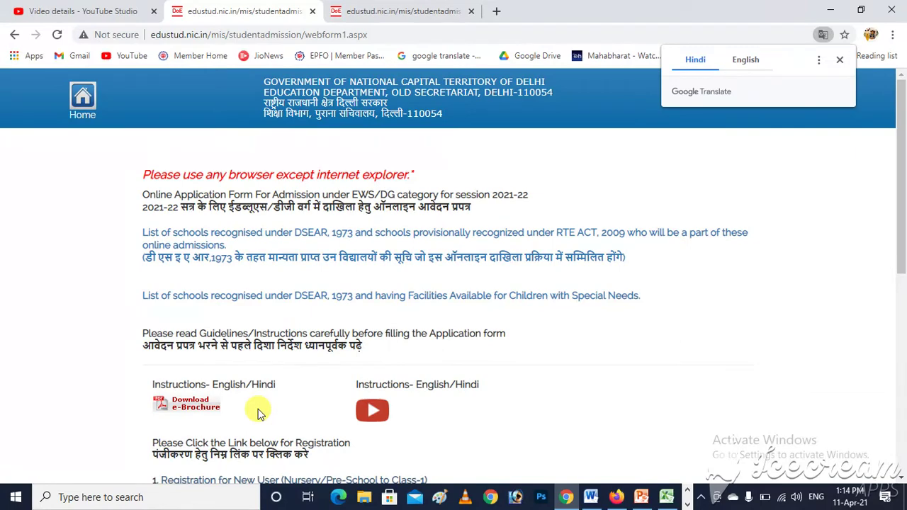
click(841, 61)
drag(902, 145, 903, 243)
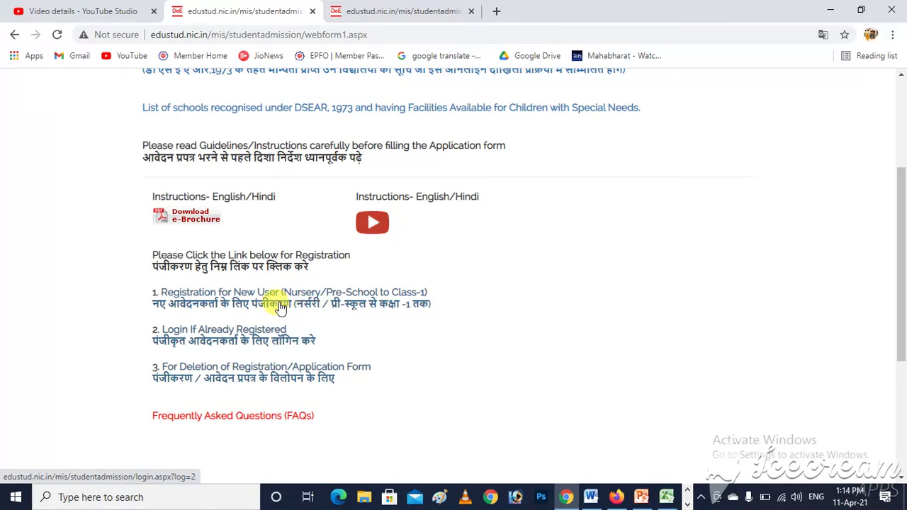
- Open 'Registration for New User (Nursery/Pre-School to Class-1)' and scroll through the form
click(280, 306)
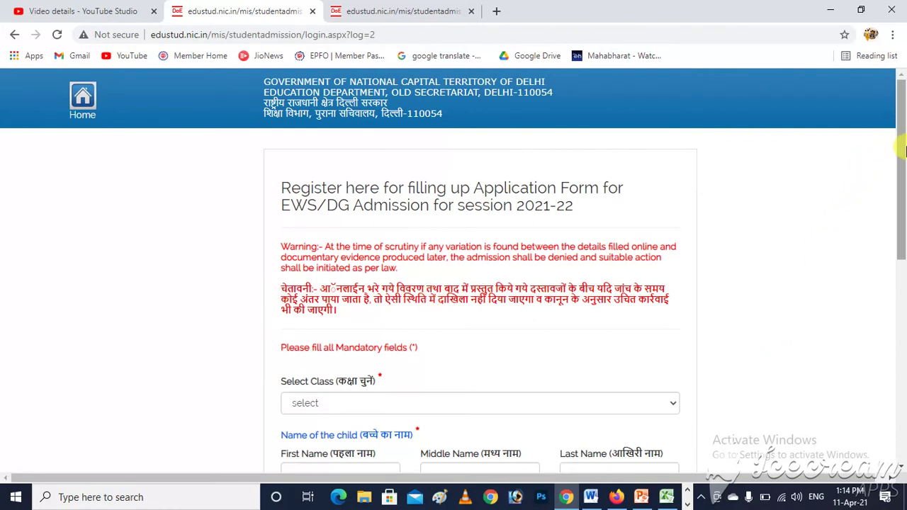
drag(901, 152, 902, 267)
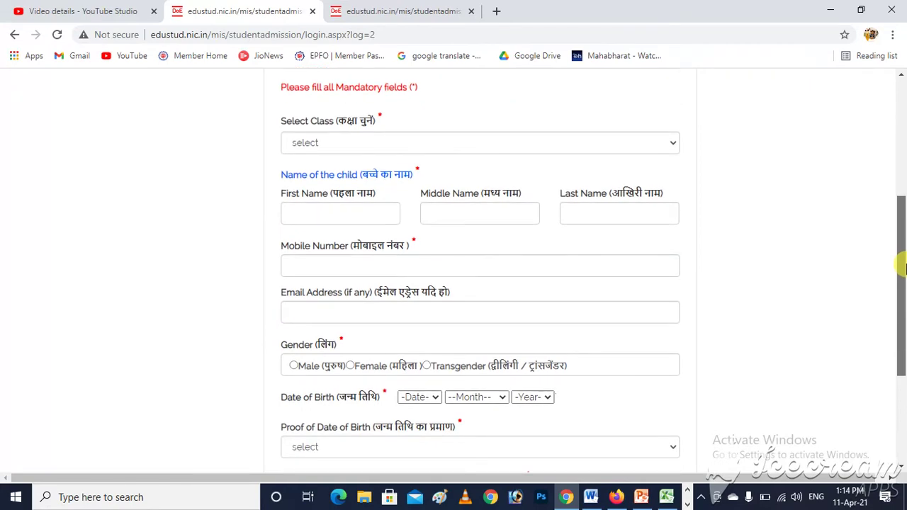
drag(901, 268, 901, 151)
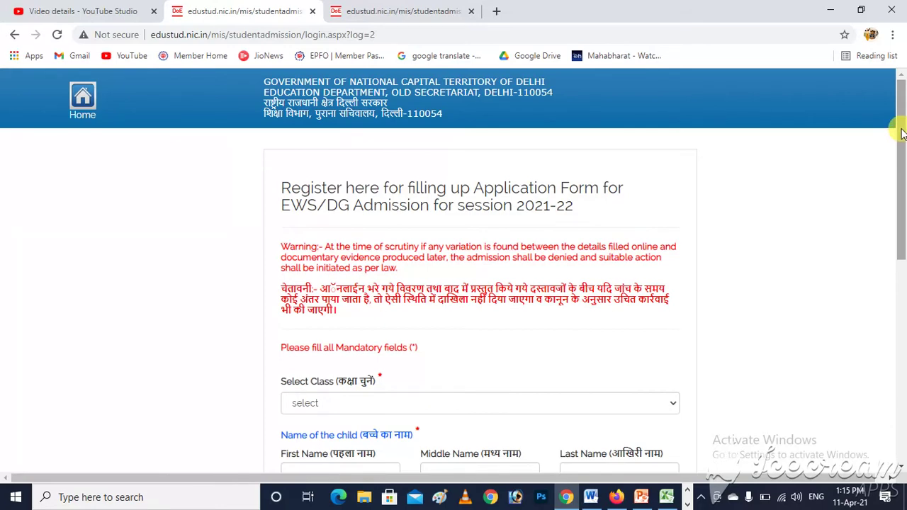
drag(901, 134, 903, 260)
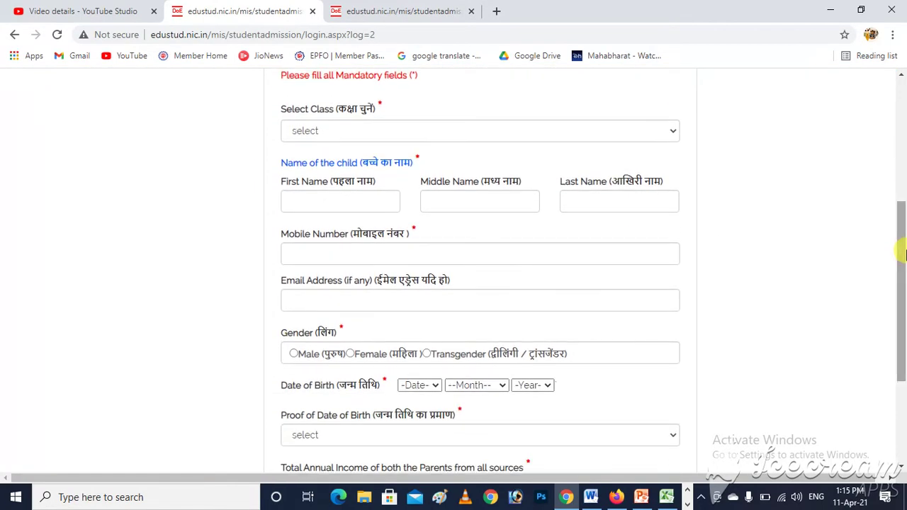
- Select Nursery/Pre-School as the class and enter the child's first and last name
click(467, 139)
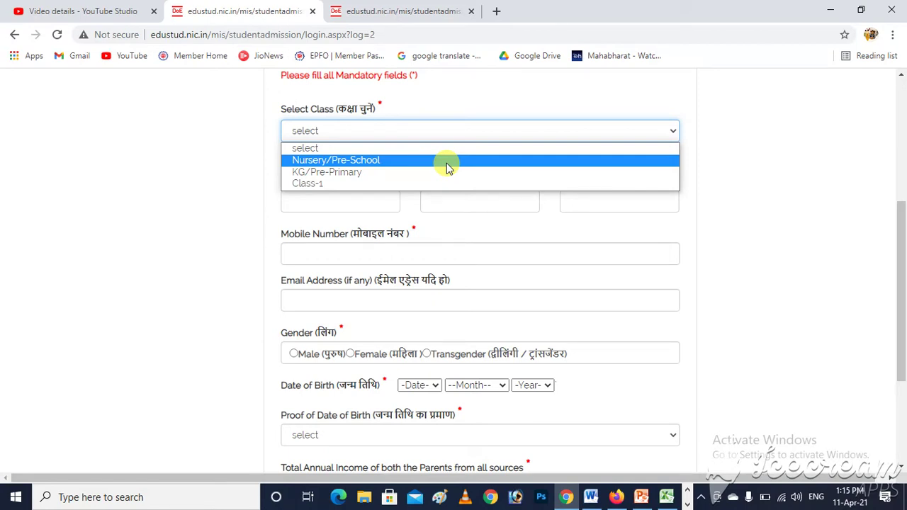
click(446, 163)
click(334, 204)
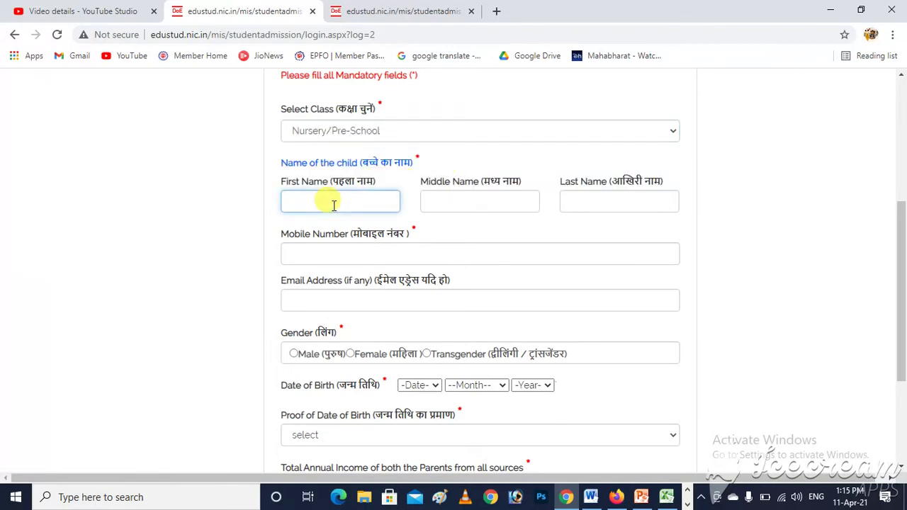
key(Tab)
key(Tab)
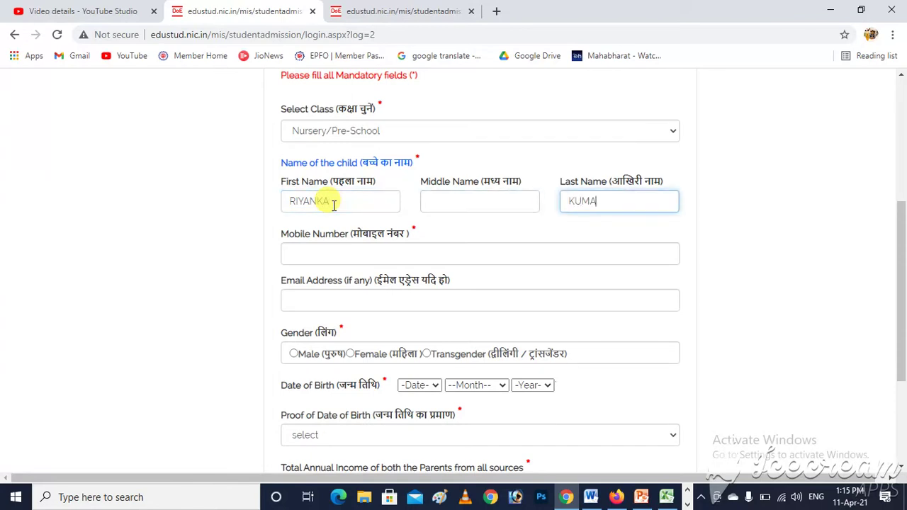
- Enter the mobile number and the e-mail address, correcting the e-mail domain
key(Tab)
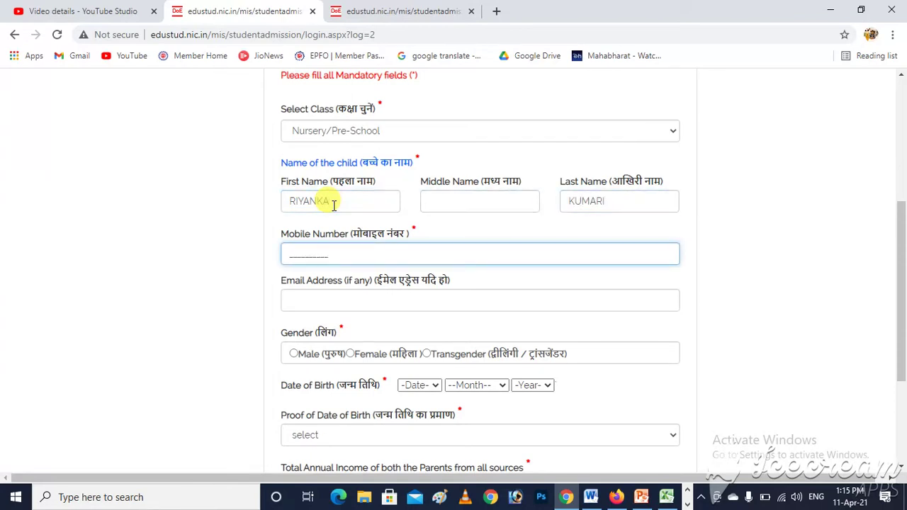
text(7500000000)
key(Tab)
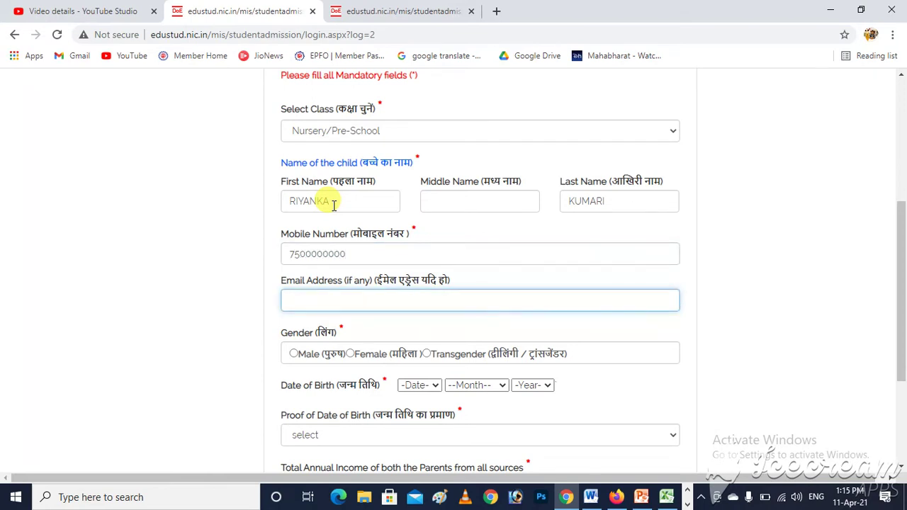
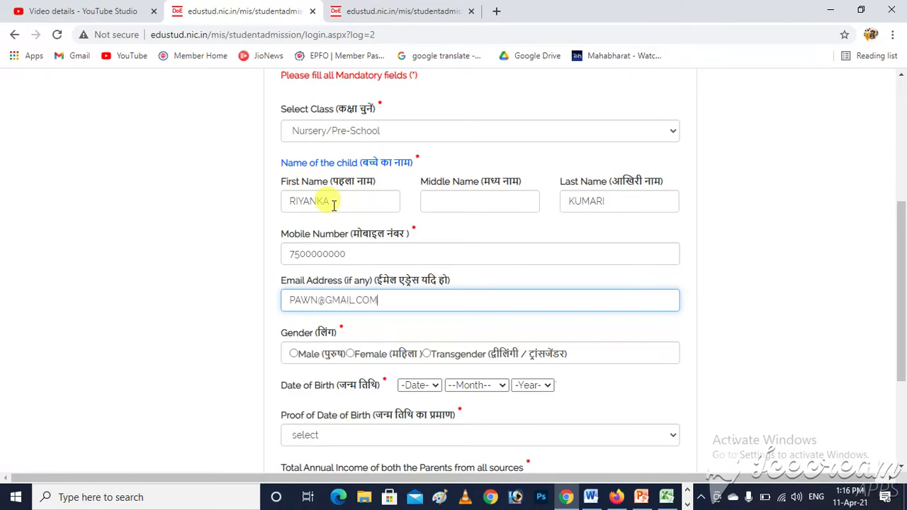
text(.COM)
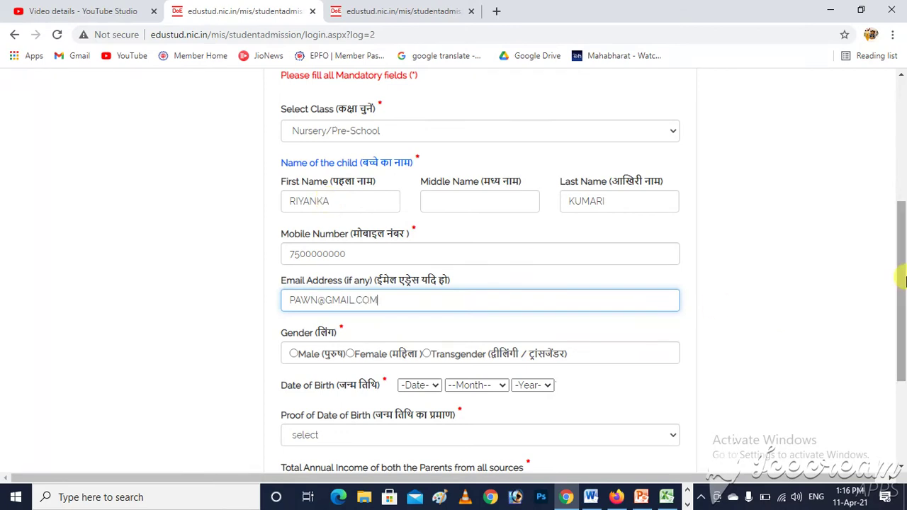
drag(903, 280, 904, 332)
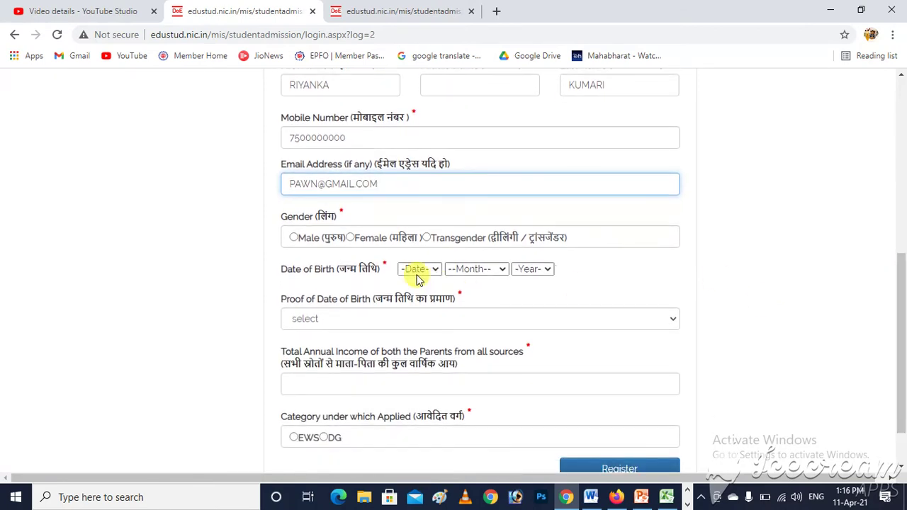
- Set gender to Female and date of birth to 01 January 2017
click(350, 238)
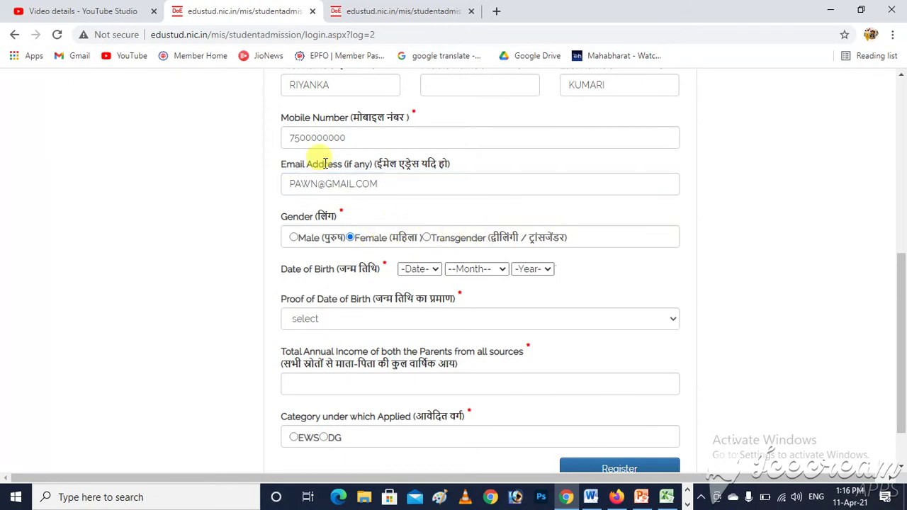
click(425, 269)
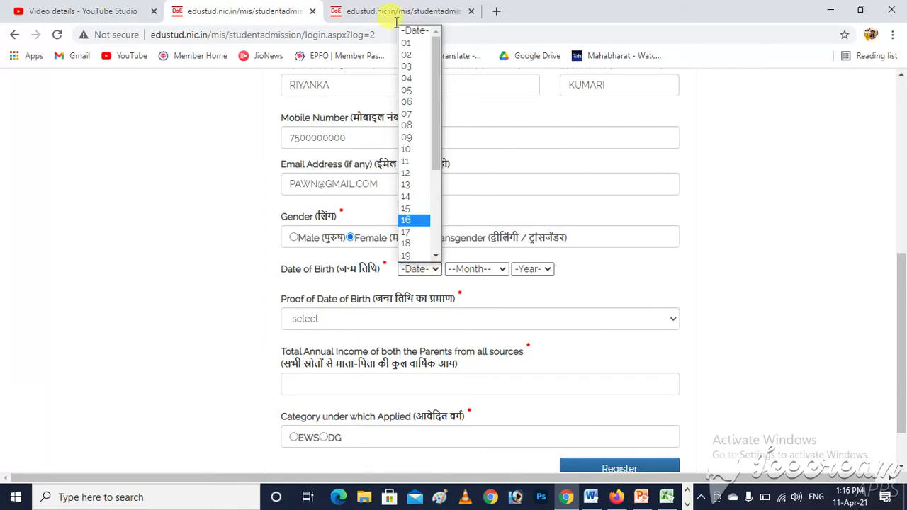
click(411, 44)
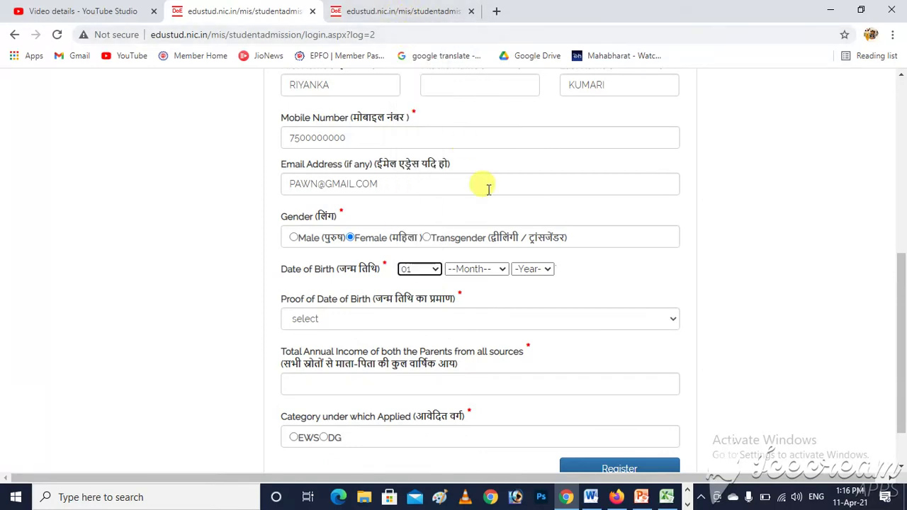
click(484, 272)
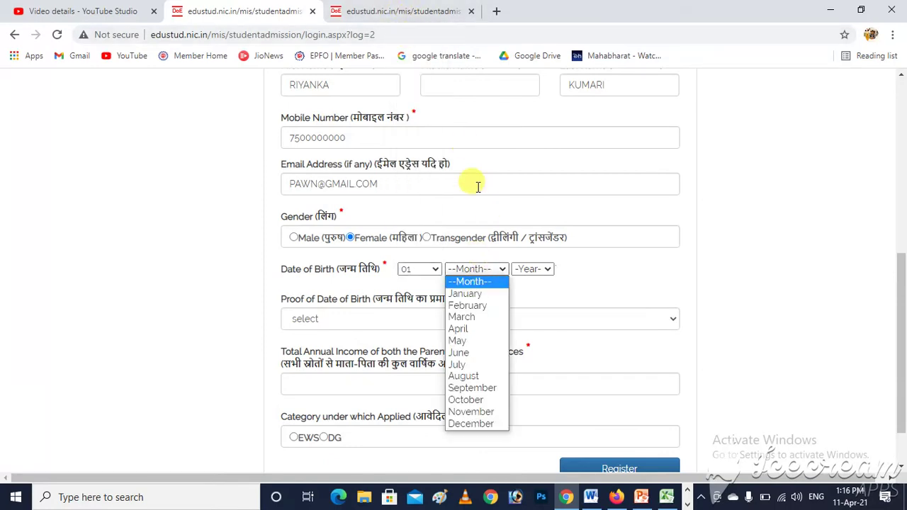
click(465, 294)
click(535, 273)
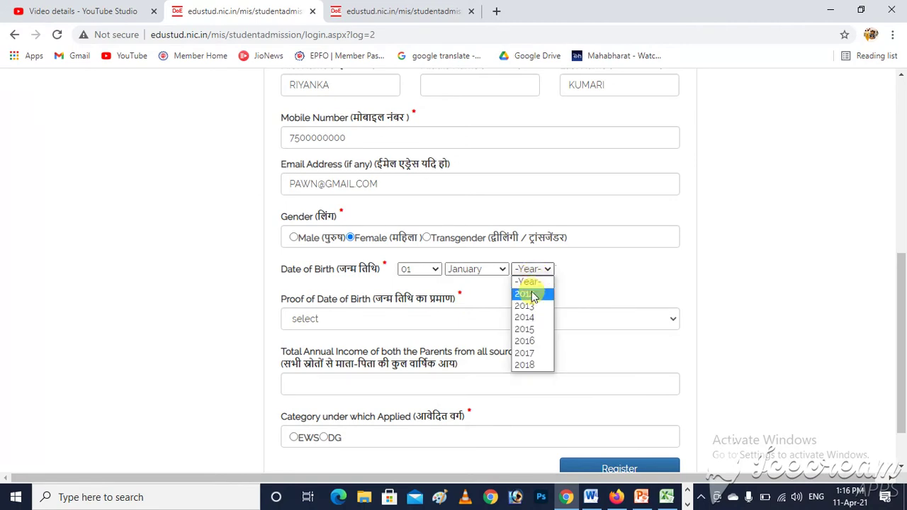
click(526, 357)
- Choose the Birth Certificate as proof of date of birth
drag(904, 323, 903, 350)
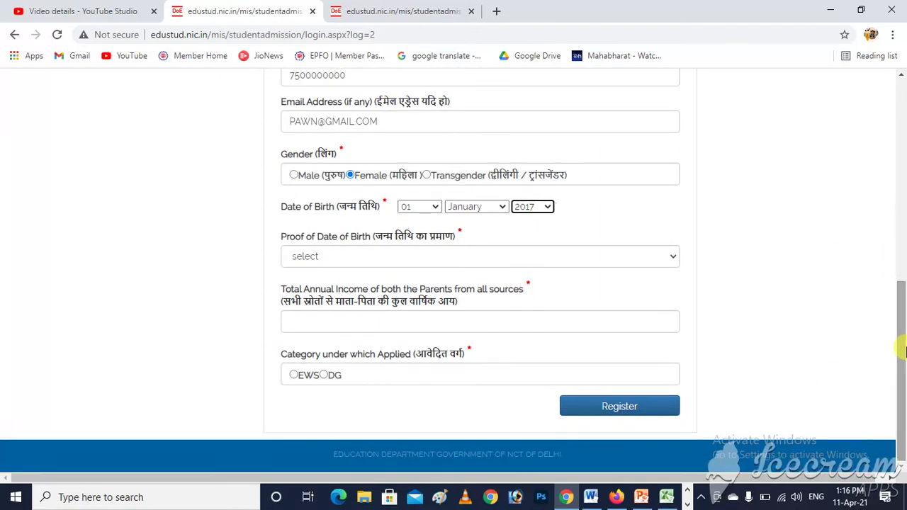
click(369, 257)
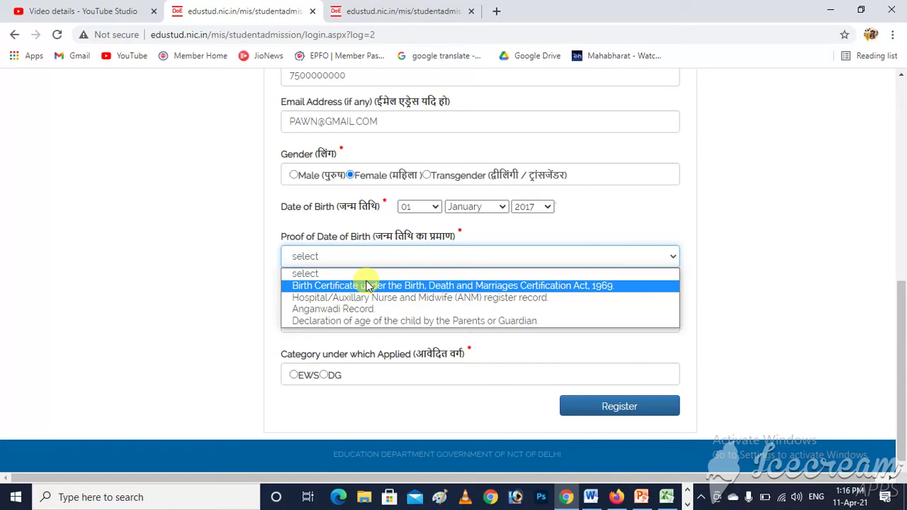
click(367, 285)
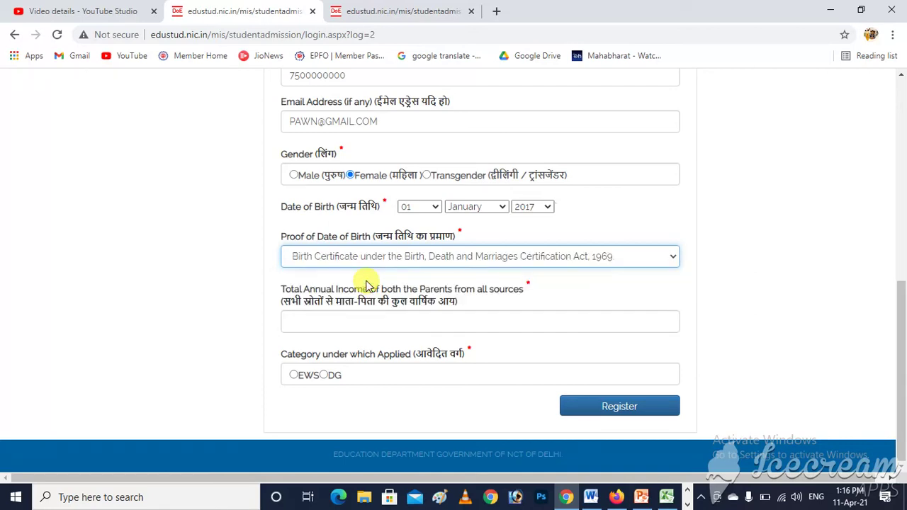
click(350, 323)
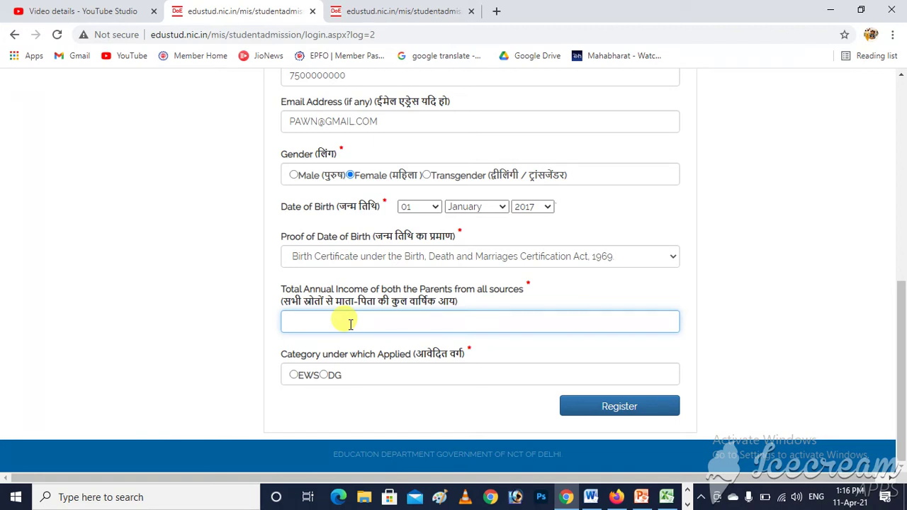
- Enter 96000 as total annual income and select the DG category
text(96000)
key(Tab)
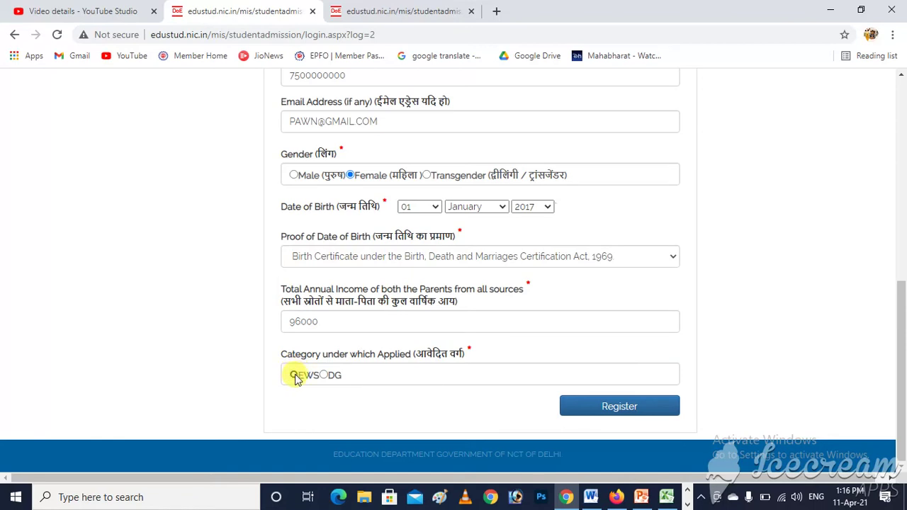
click(294, 375)
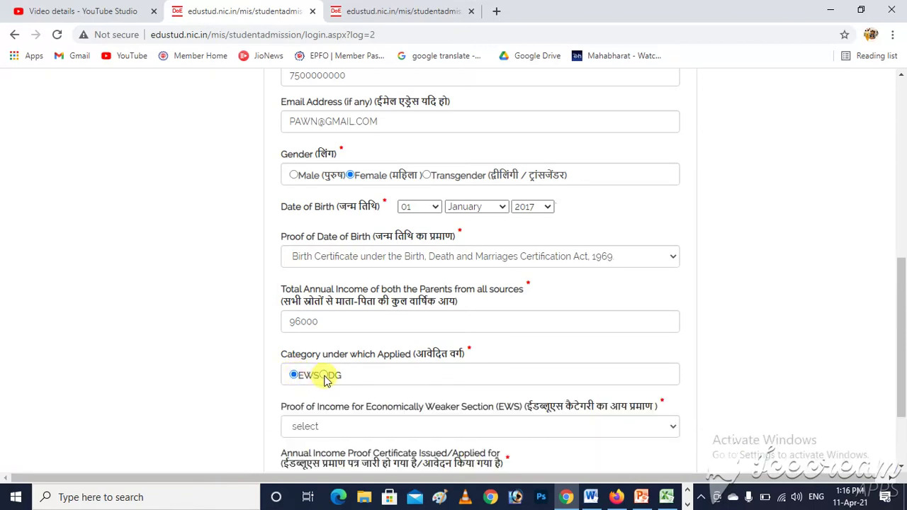
click(324, 375)
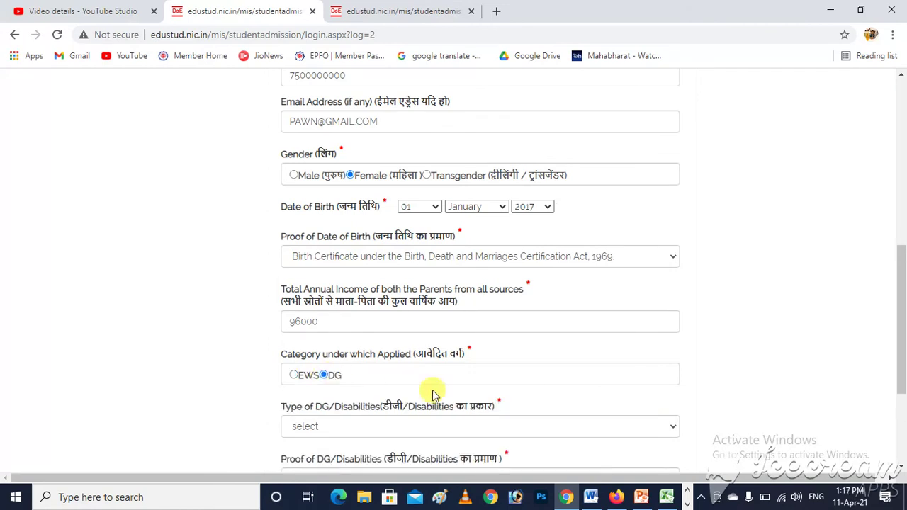
- Choose SC as the Type of DG/Disabilities
drag(903, 309, 902, 386)
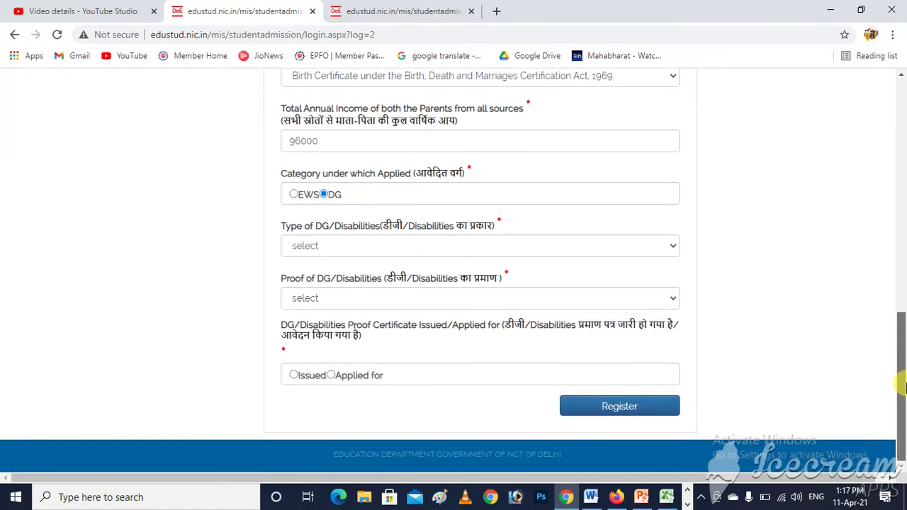
click(328, 247)
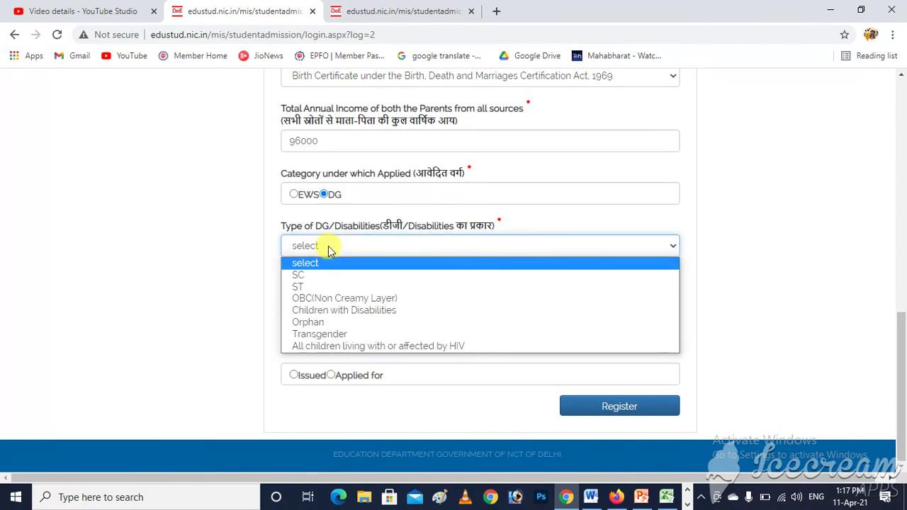
click(306, 276)
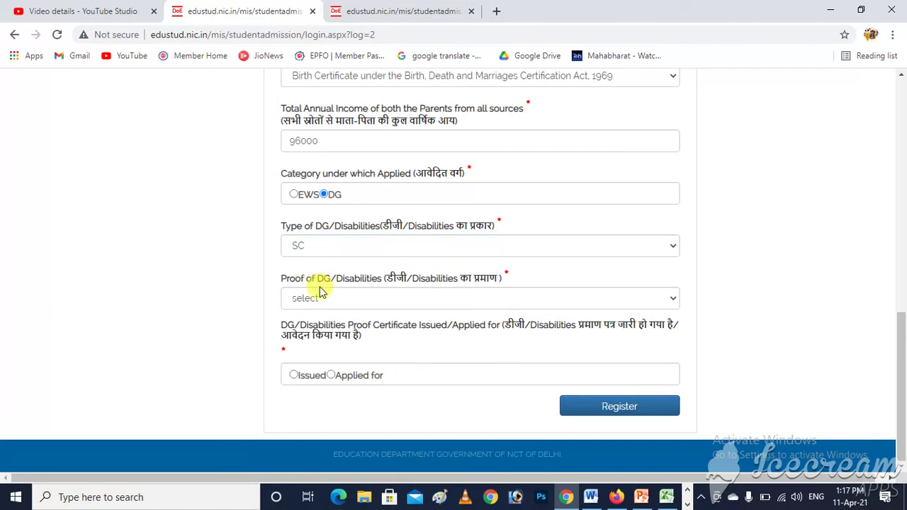
- Choose Caste Certificate as DG proof and mark it as Issued
click(318, 297)
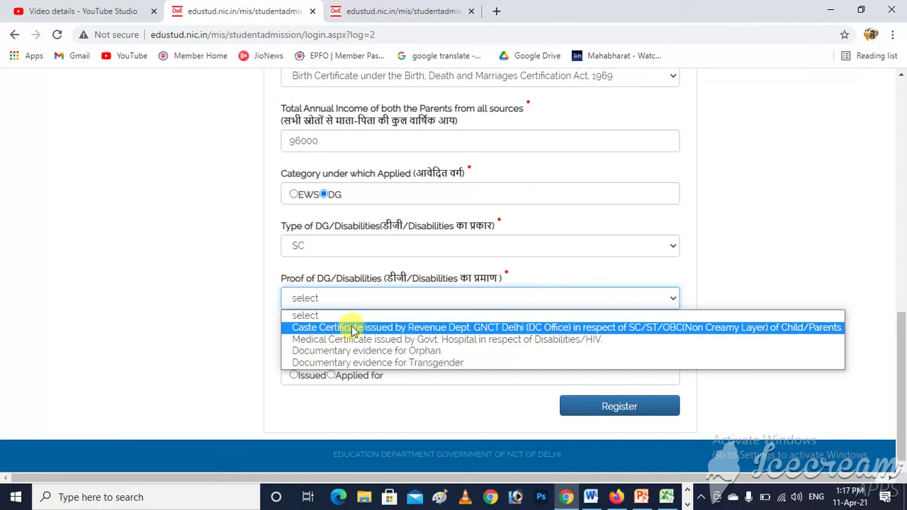
click(439, 327)
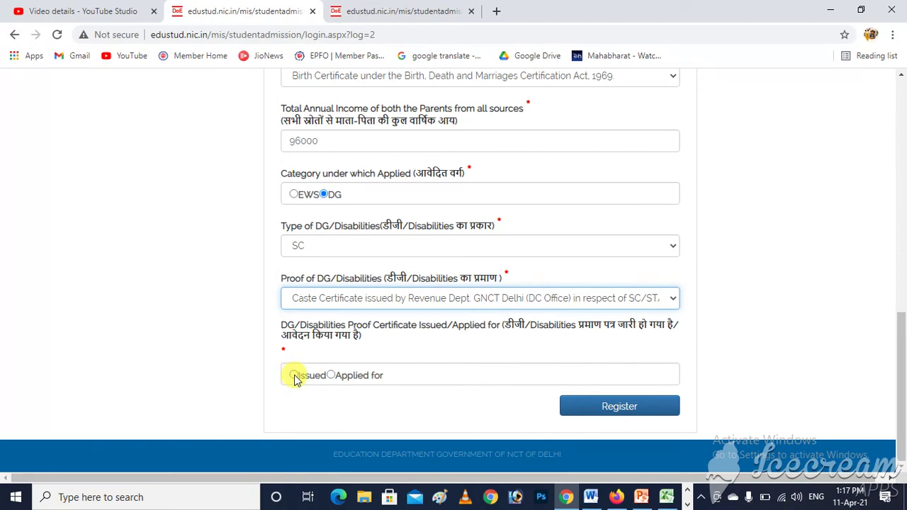
click(293, 375)
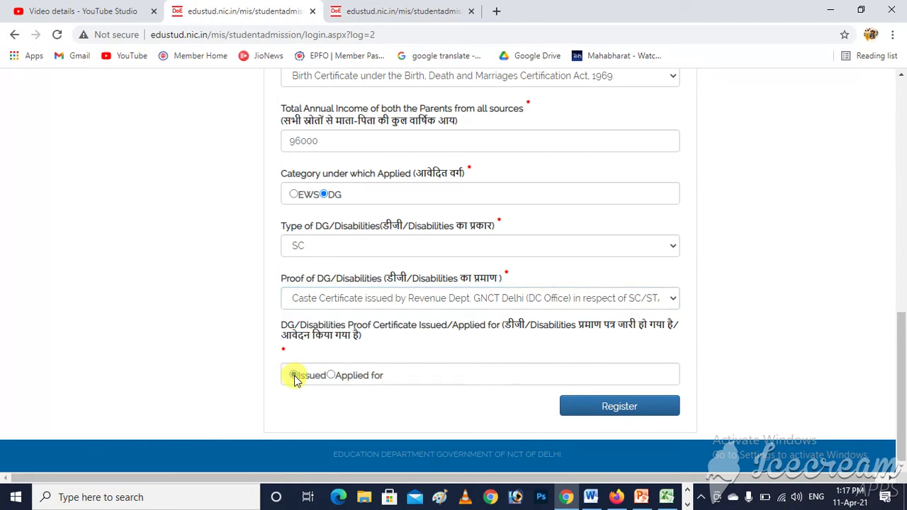
click(332, 376)
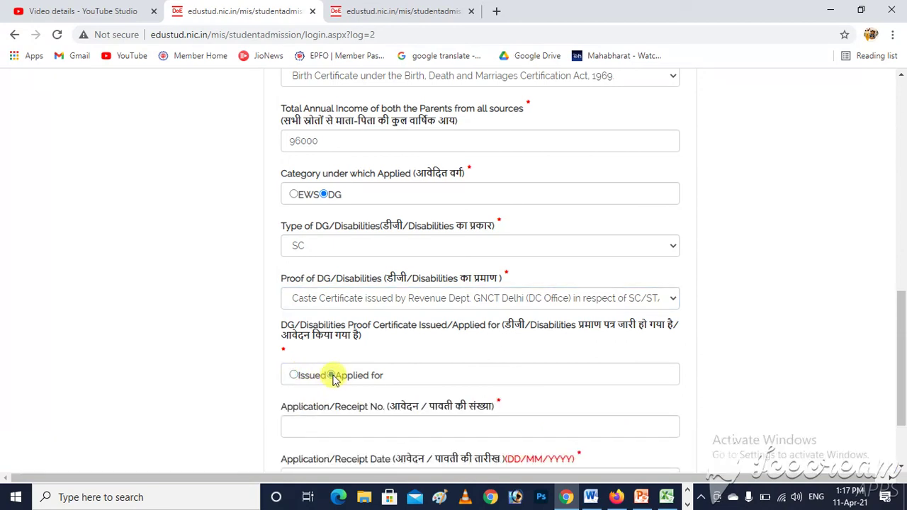
click(293, 374)
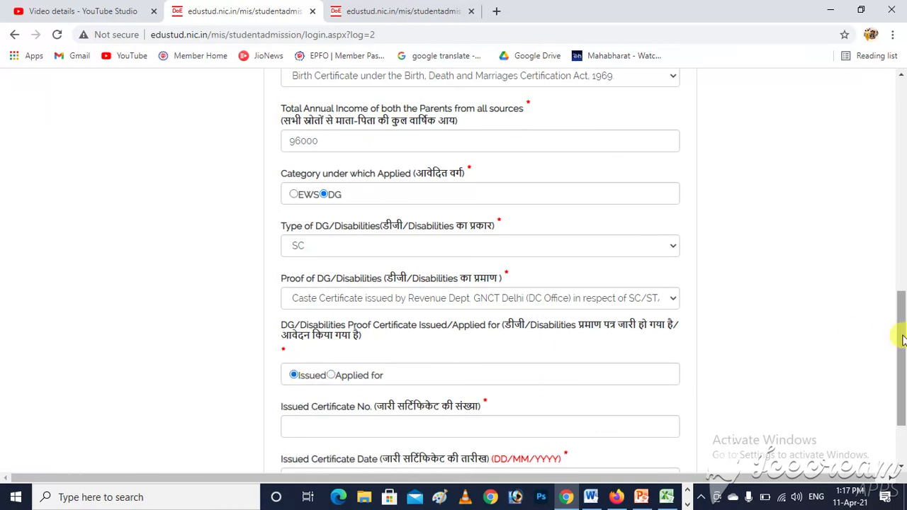
- Enter the certificate number and the issue date 02/02/2001
drag(898, 339, 899, 370)
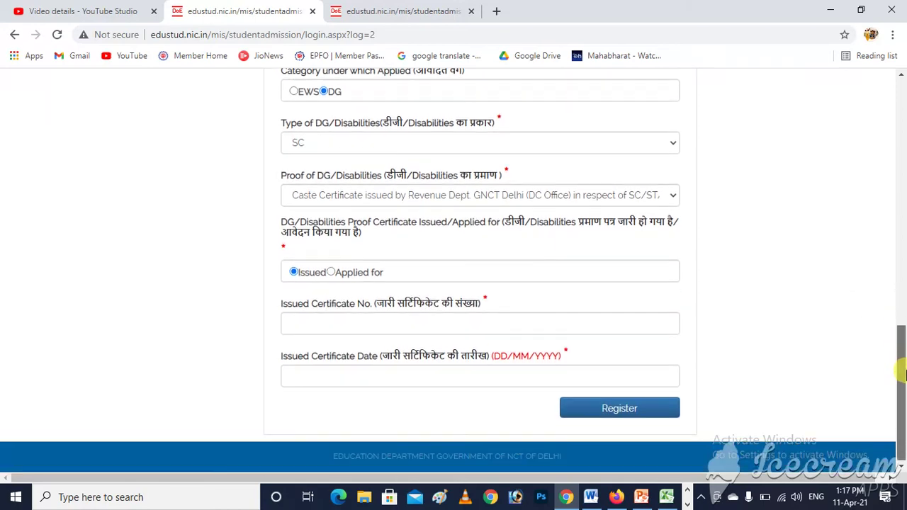
click(320, 322)
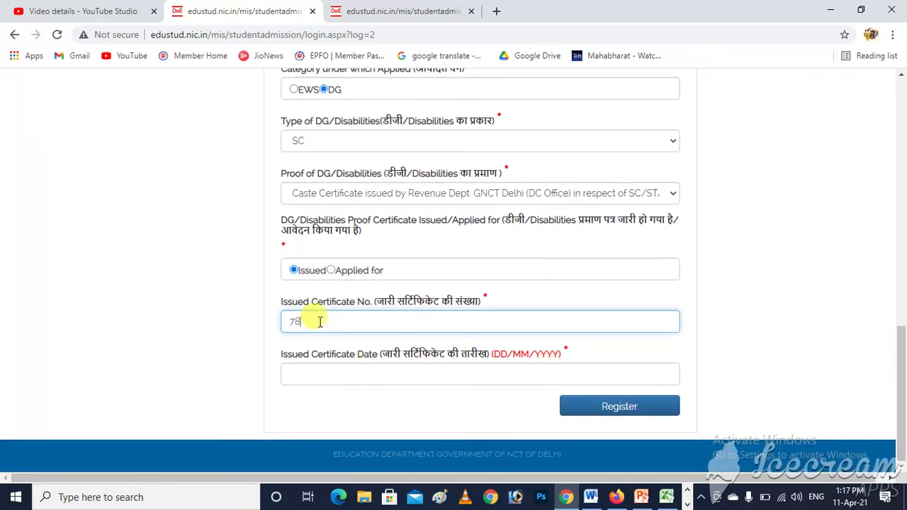
key(Tab)
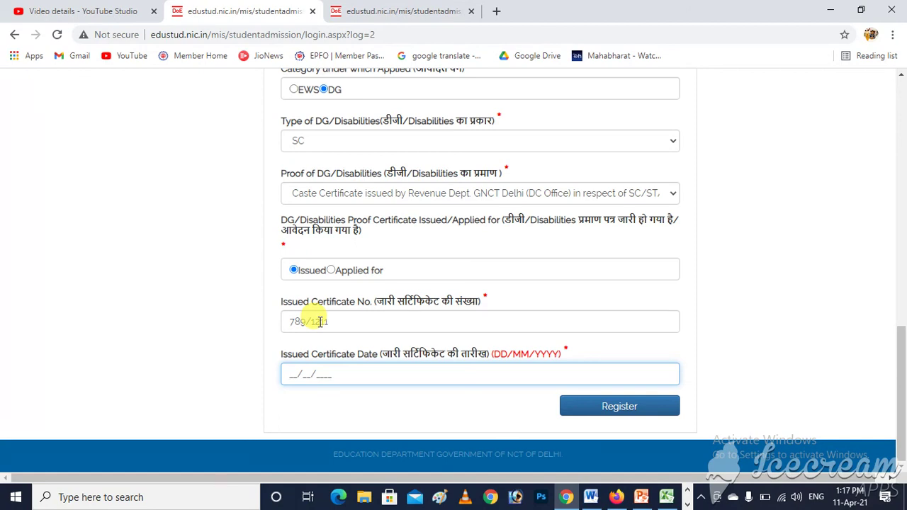
text(02022001)
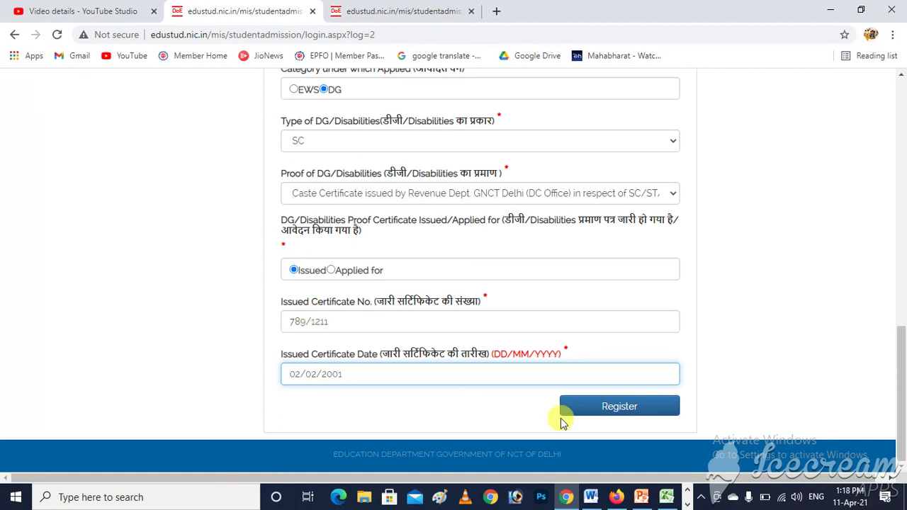